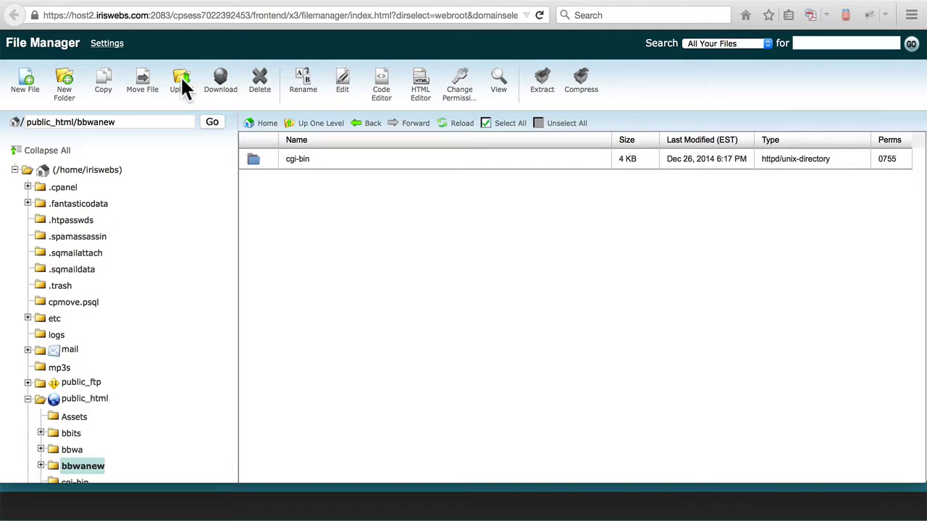
Upload Joomla_3.3.6-Stable-Full_Package(2).zip from Downloads to the bbwanew folder and return to the folder's file list
left_click(182, 83)
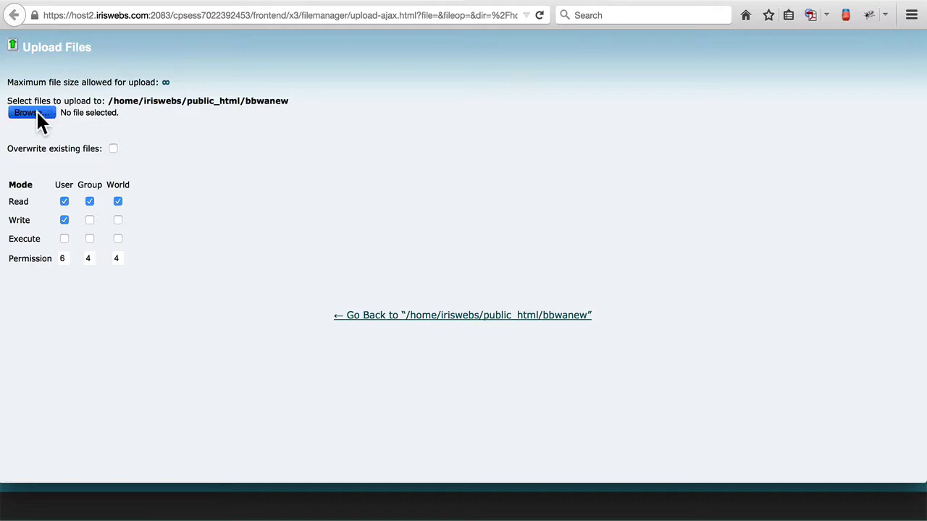
left_click(32, 113)
scroll(405, 90, "up", 5)
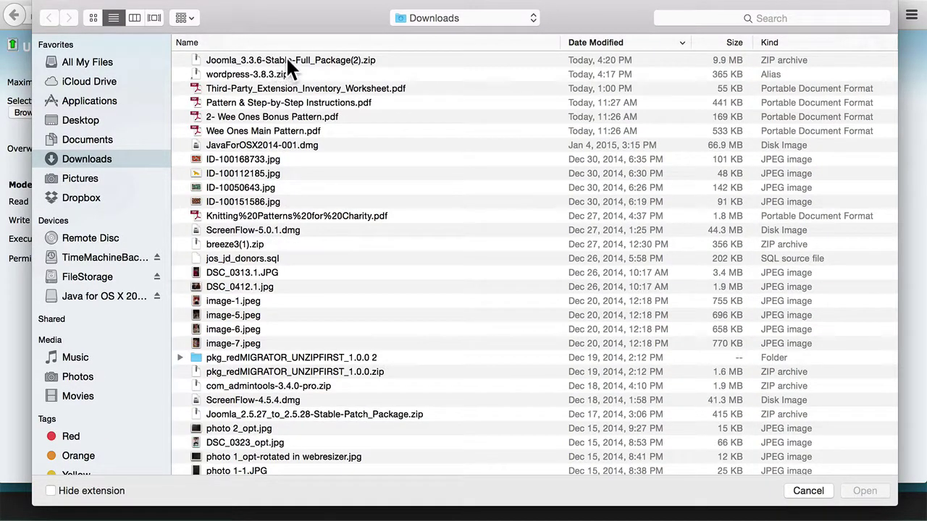
left_click(266, 61)
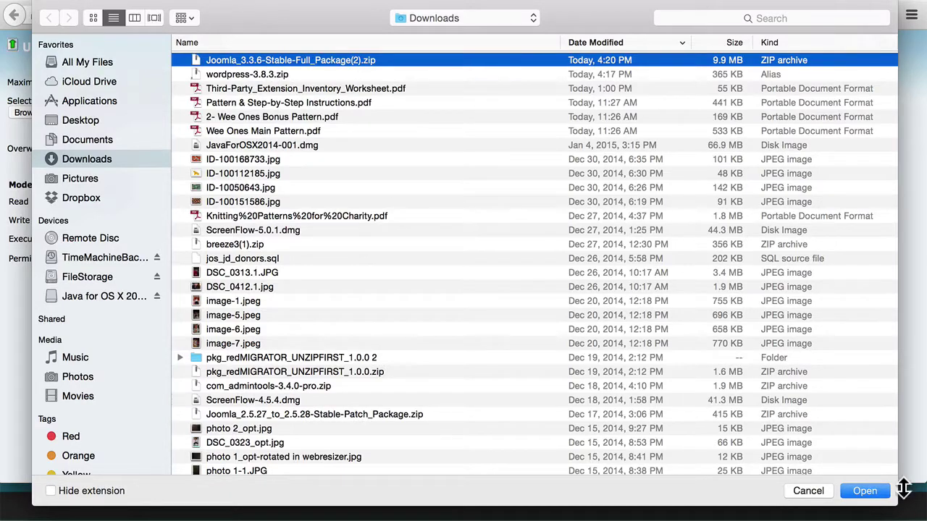
left_click(866, 492)
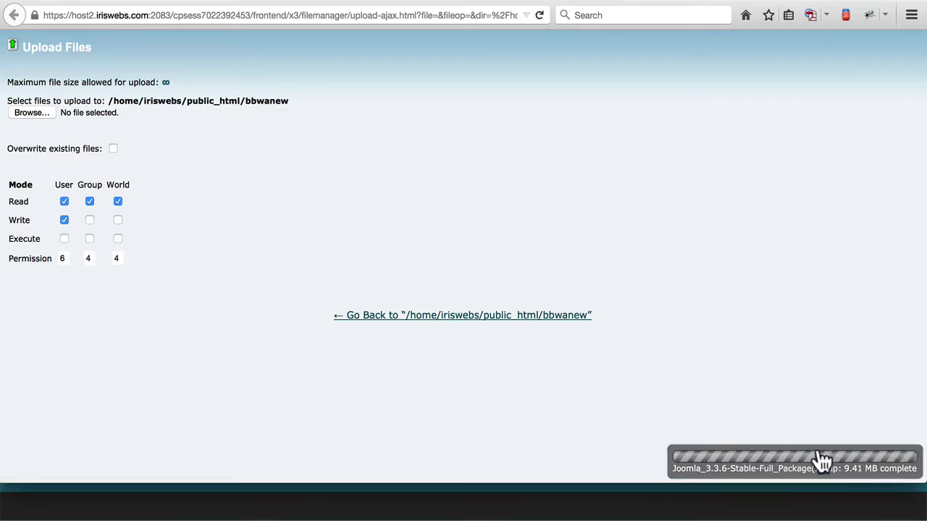
left_click(457, 317)
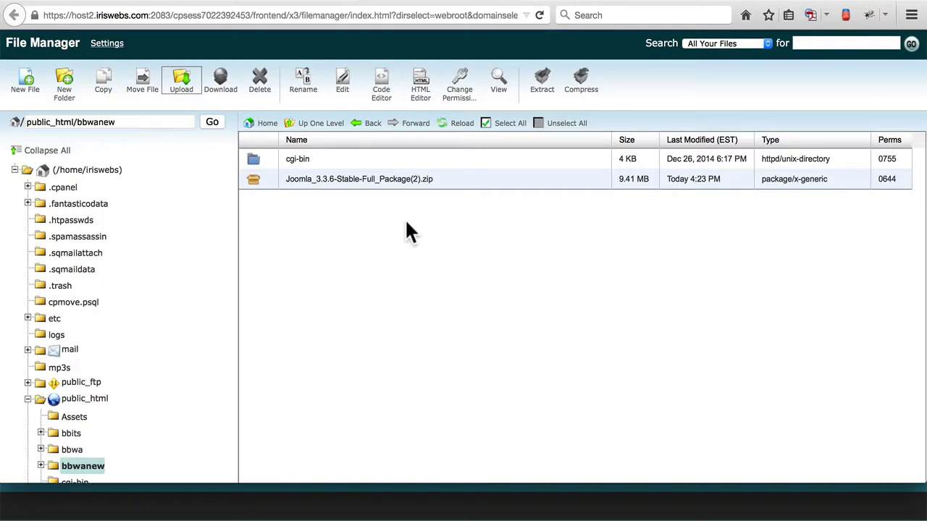
Extract the uploaded Joomla zip package into /public_html/bbwanew and dismiss the extraction results
left_click(251, 178)
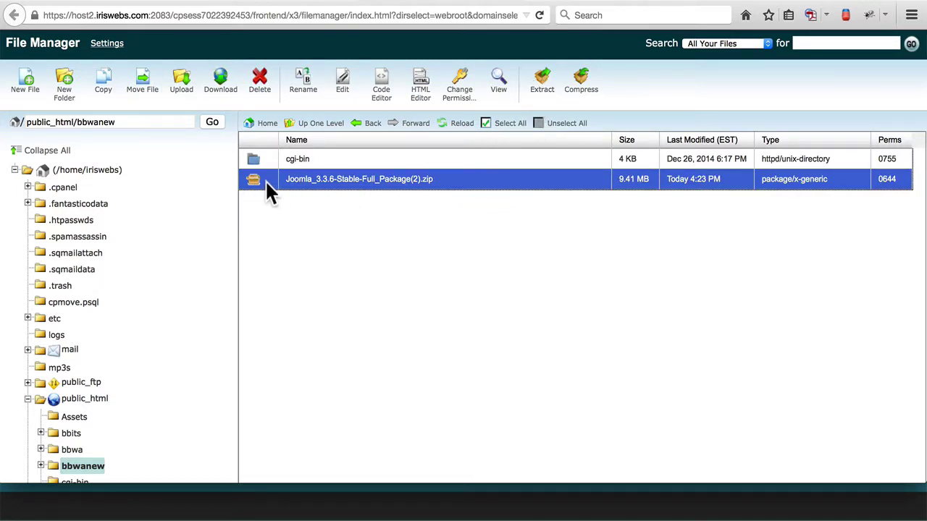
left_click(542, 89)
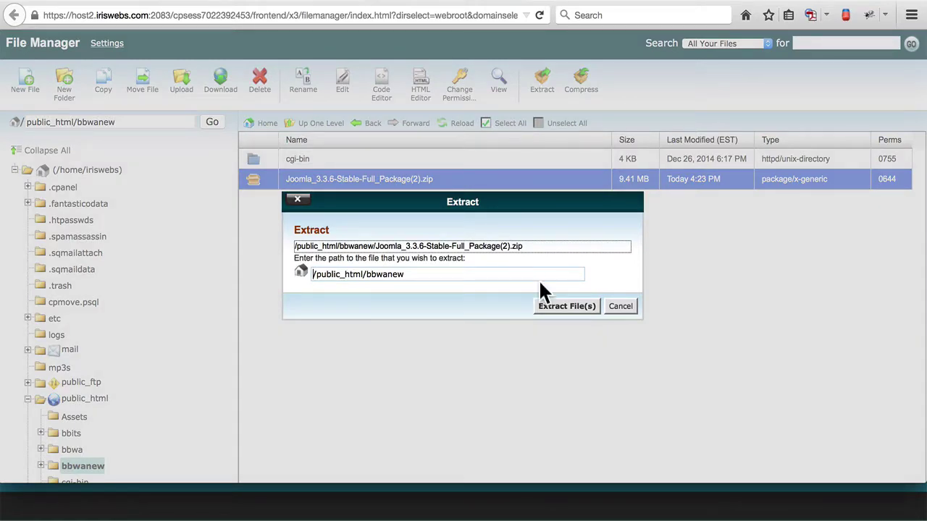
left_click(563, 306)
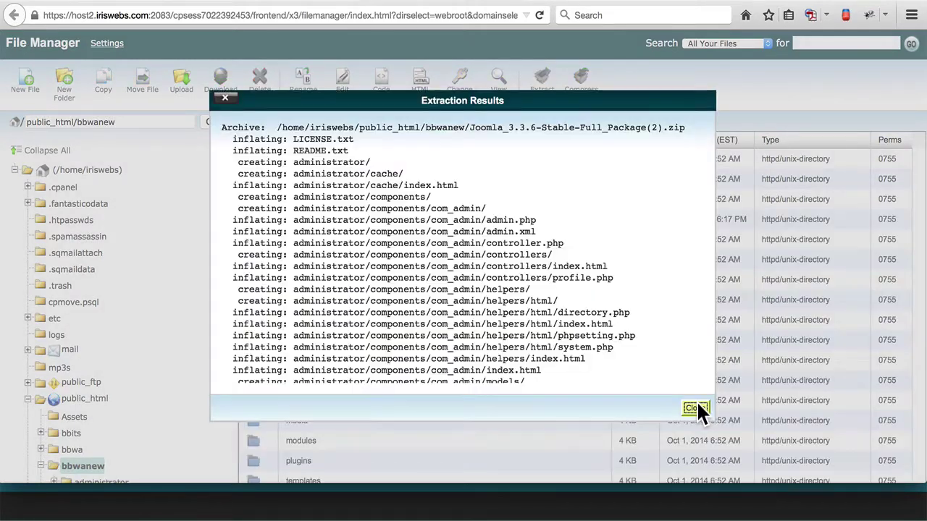
left_click(696, 409)
Delete the Joomla_3.3.6-Stable-Full_Package(2).zip archive from the bbwanew folder
scroll(341, 409, "down", 3)
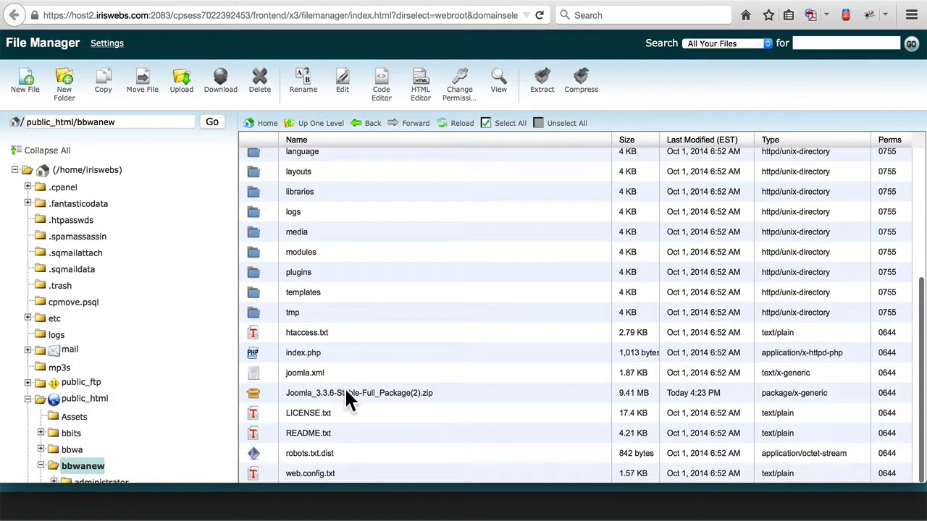
left_click(347, 395)
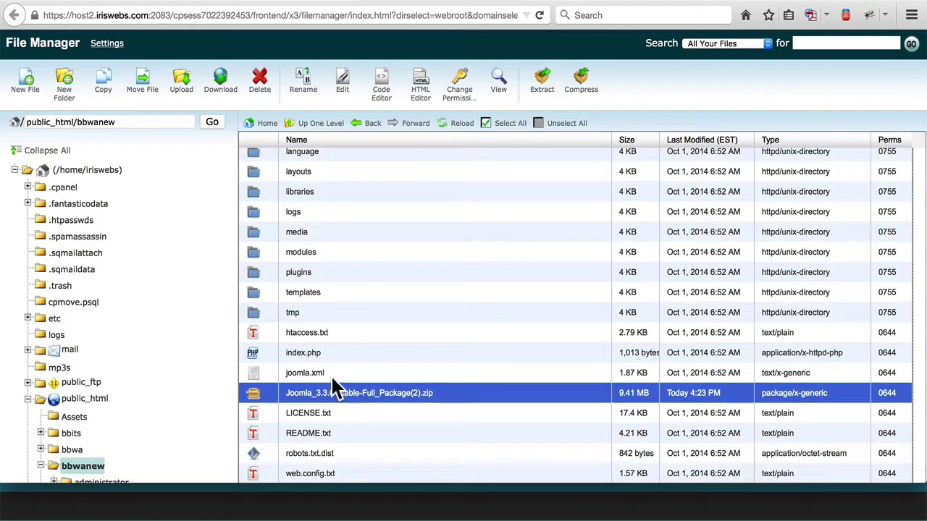
left_click(261, 82)
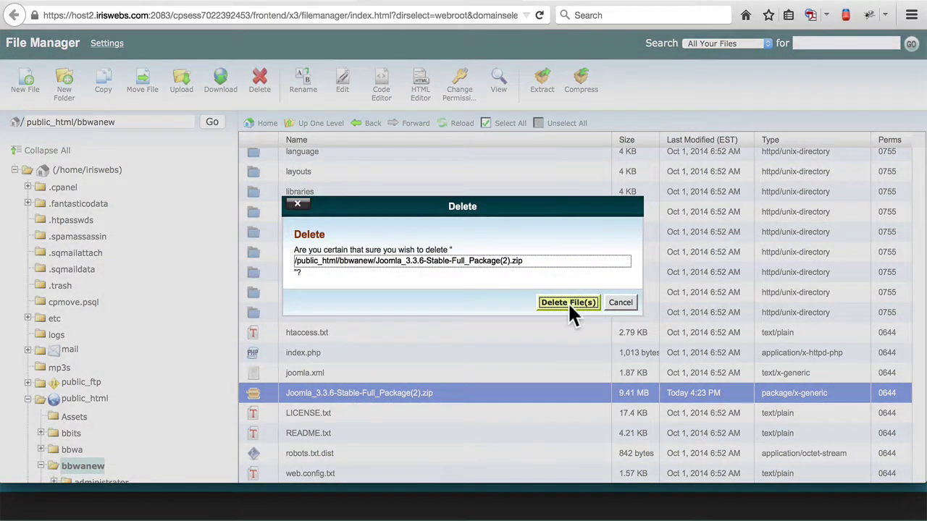
left_click(566, 297)
scroll(462, 296, "up", 5)
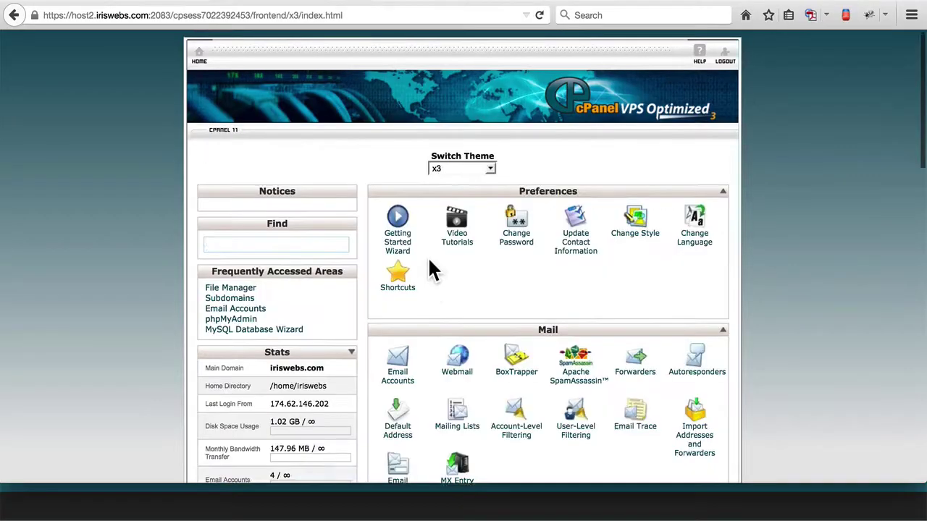
Open the MySQL Databases page from the cPanel home and check the iriswebs_bbwaNEW database entry and its privileged user
scroll(430, 265, "down", 10)
scroll(428, 262, "down", 2)
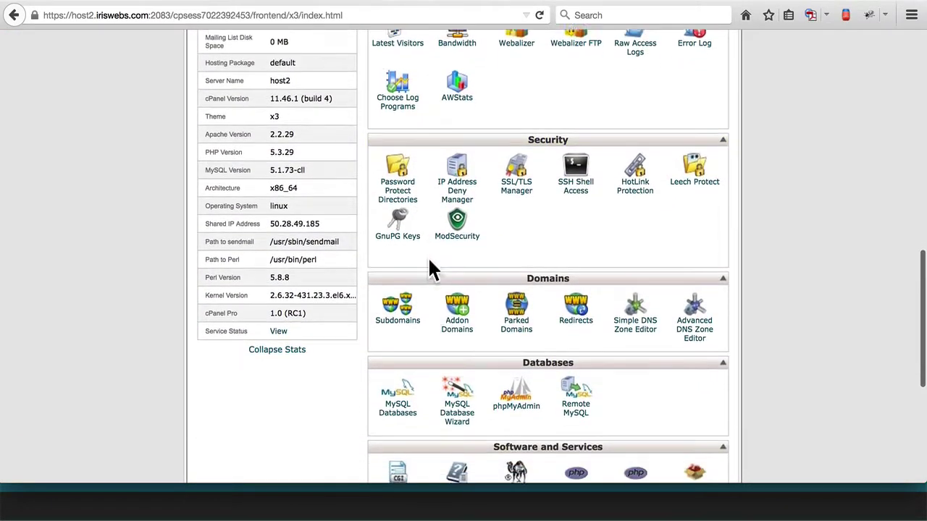
scroll(524, 312, "down", 3)
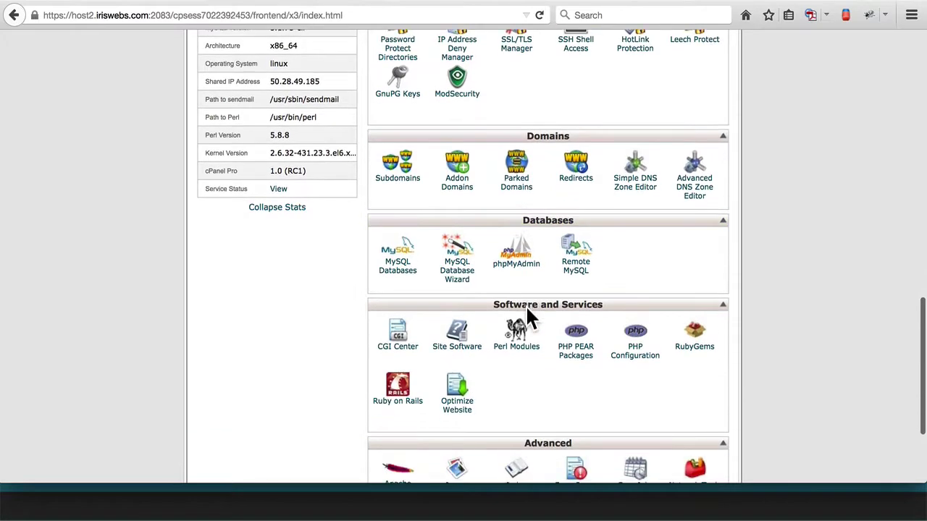
left_click(404, 279)
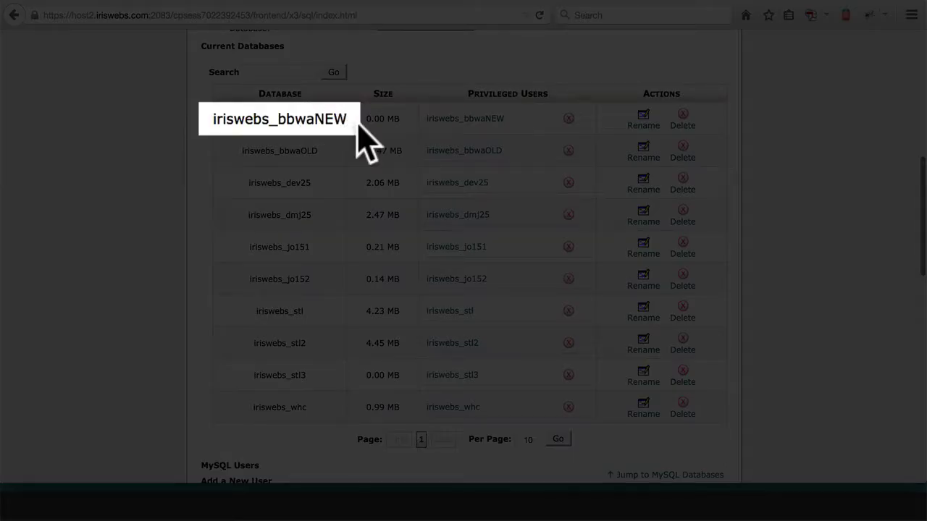
scroll(480, 66, "up", 5)
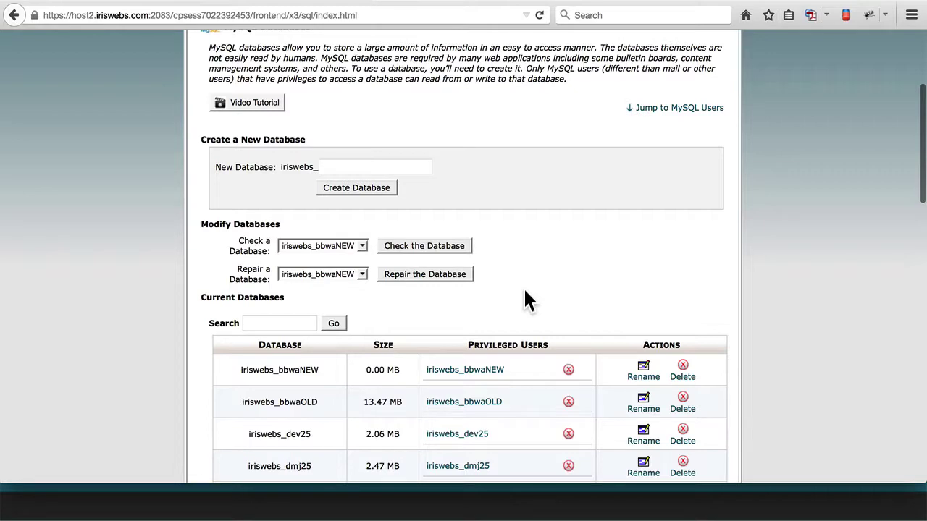
scroll(525, 297, "up", 2)
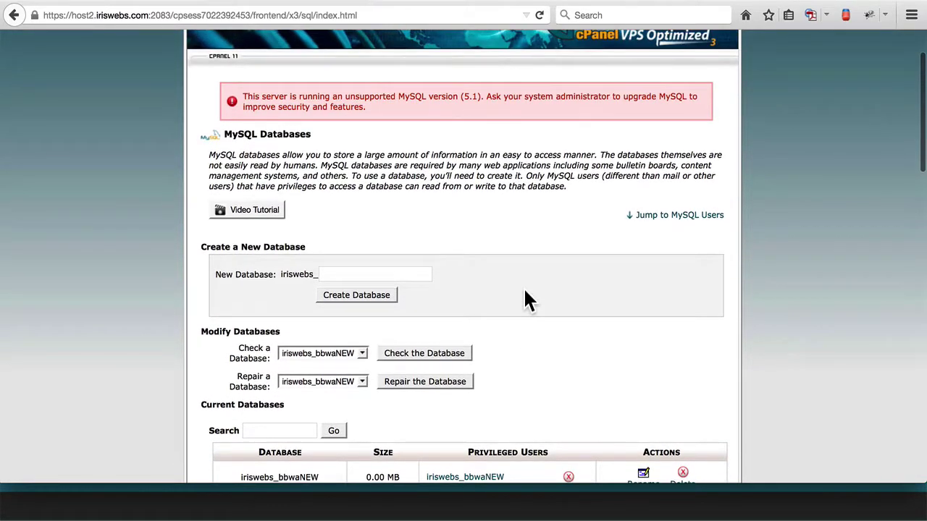
scroll(525, 294, "up", 2)
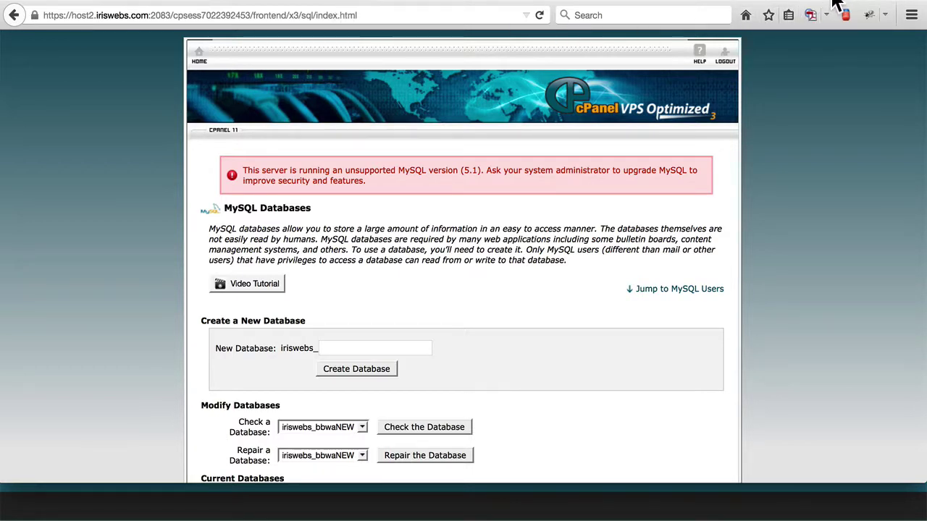
Load bbwanew.iriswebs.com in a new browser tab to start the Joomla installer
key("super+t")
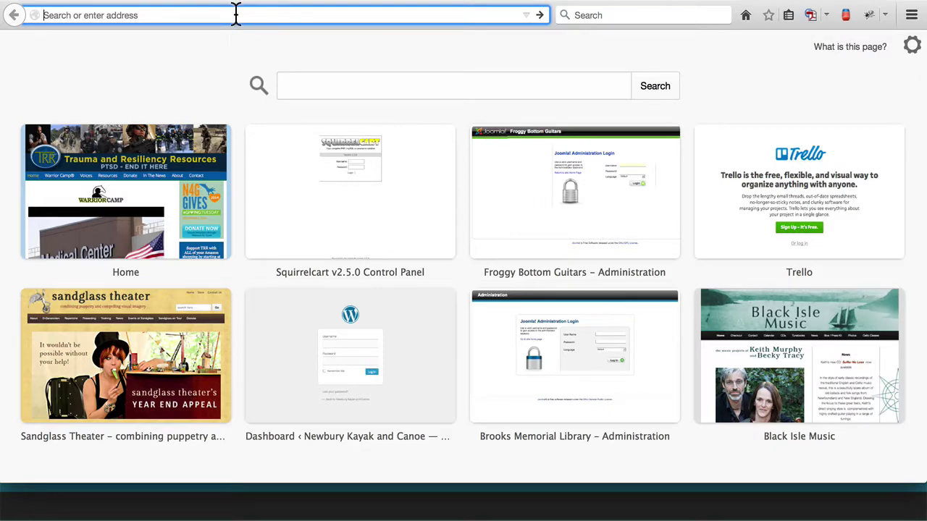
type("bbwan")
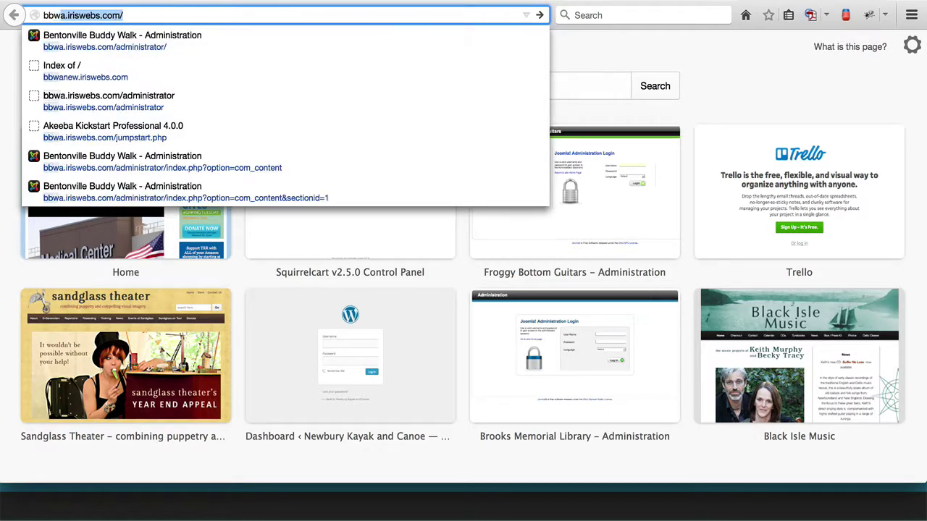
type("ew.")
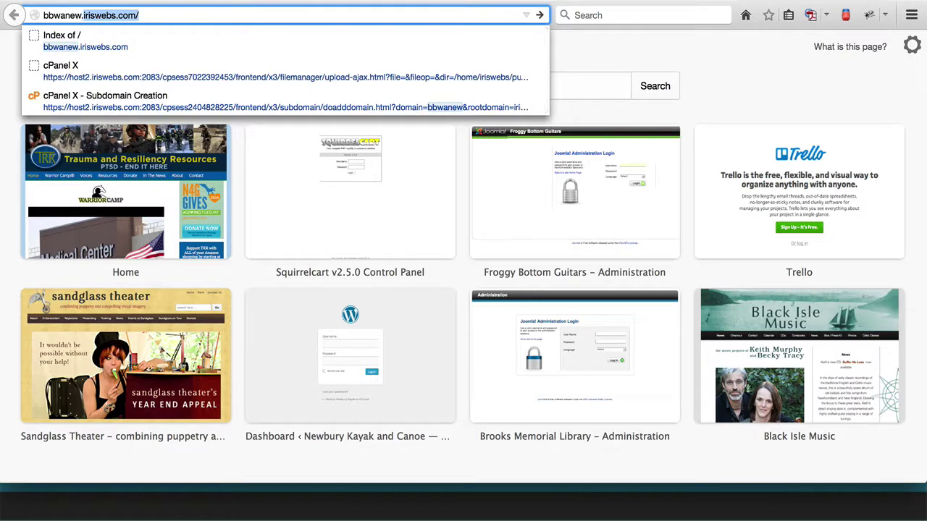
key("Return")
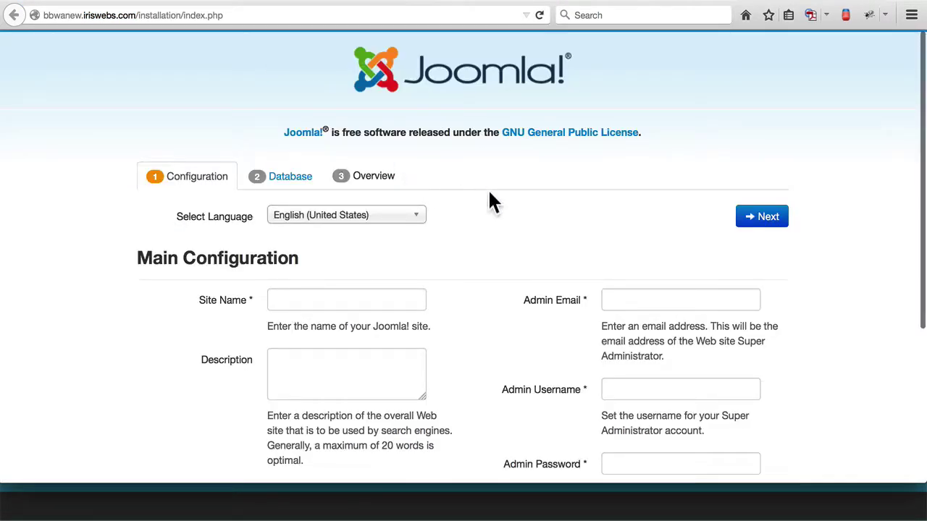
Set the site name to "New Bentonville Buddy Walk" in the installer's main configuration
left_click(292, 294)
type("New ")
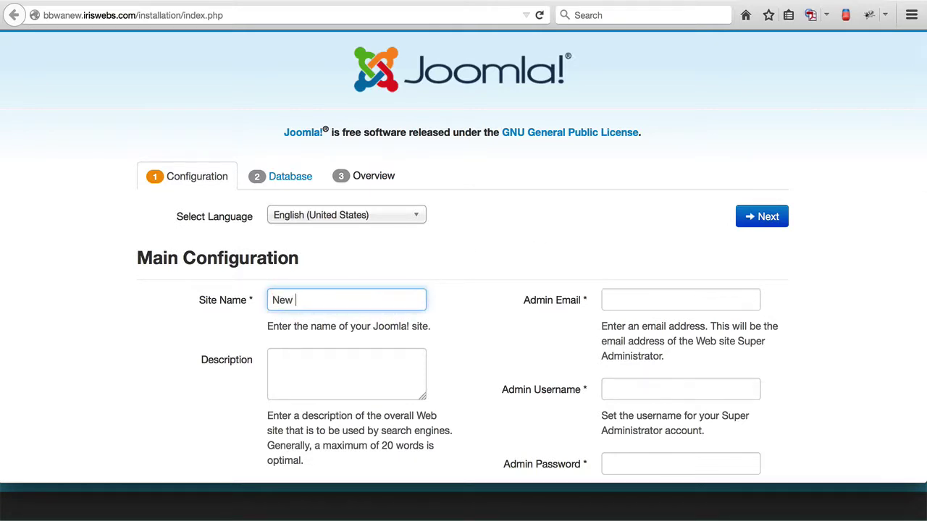
type("Bens")
key("BackSpace")
type("tonville Buddy")
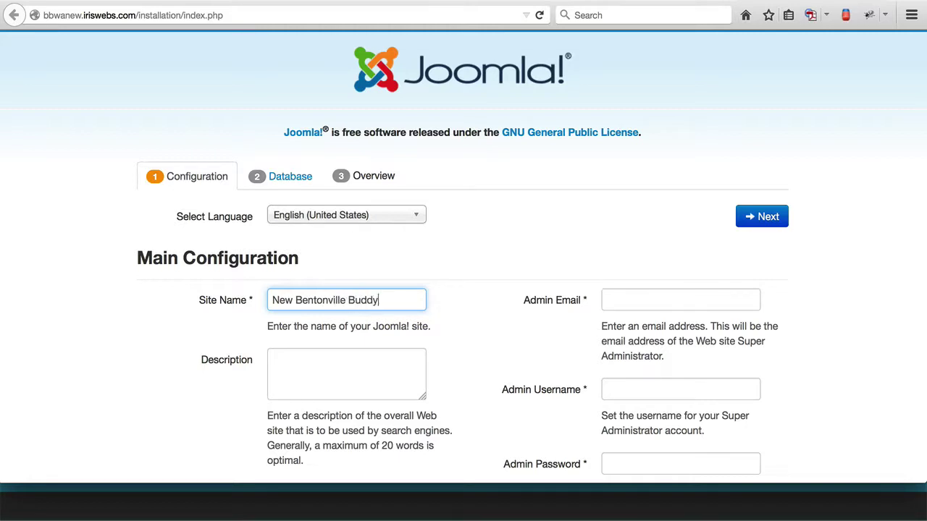
type(" Walk")
scroll(475, 249, "down", 1)
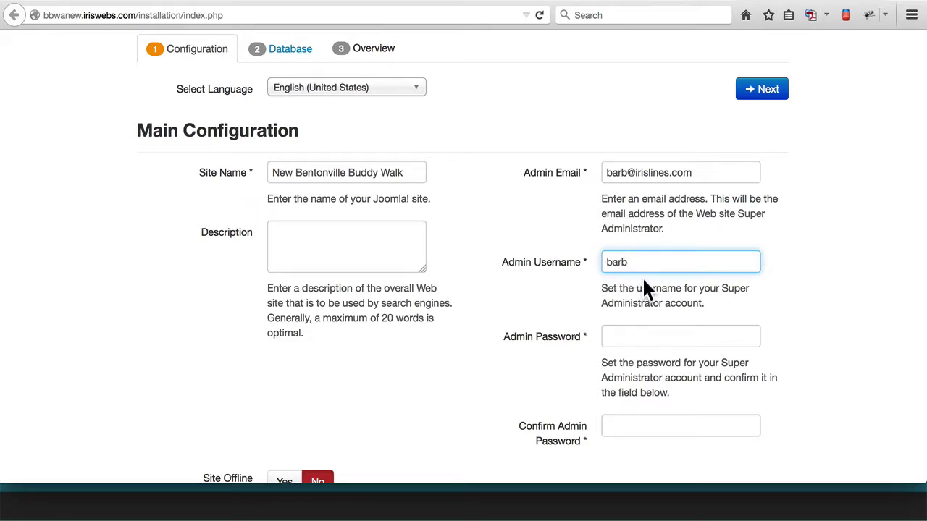
type("ack")
key("Tab")
type("**********")
key("Tab")
type("**********")
scroll(531, 269, "down", 1)
scroll(532, 270, "up", 2)
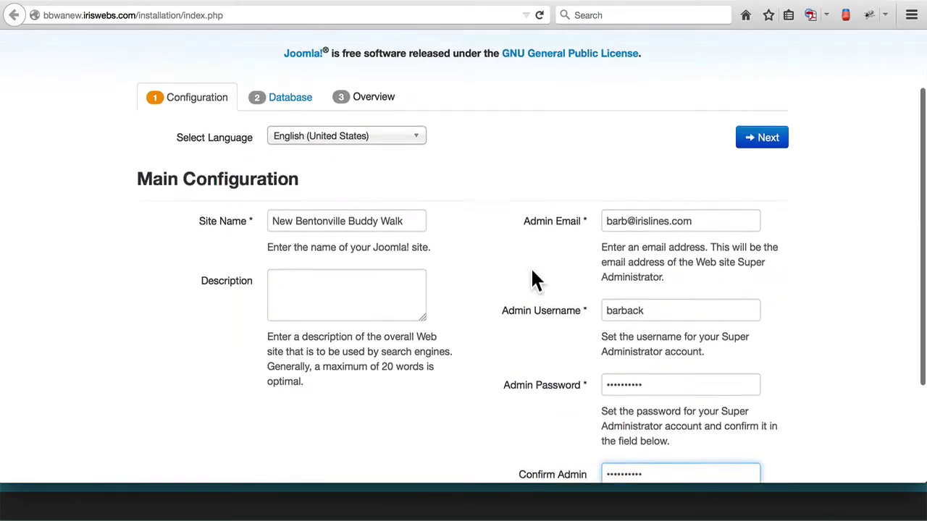
scroll(533, 275, "up", 1)
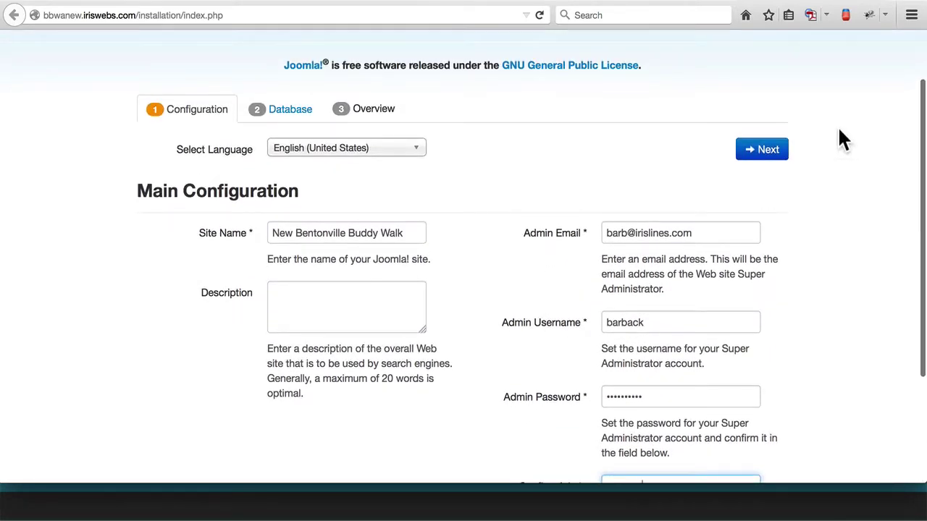
left_click(765, 154)
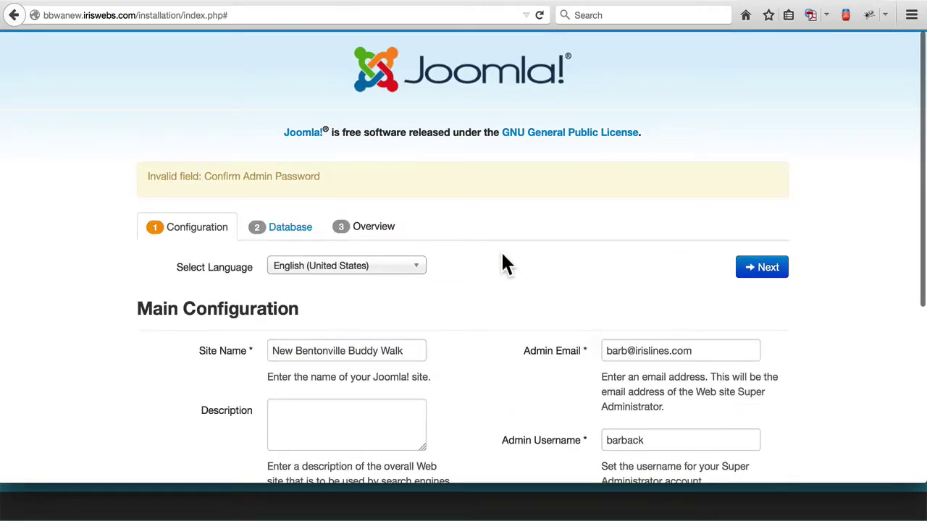
Re-enter the admin password in the confirmation field and submit the main configuration
scroll(504, 264, "down", 5)
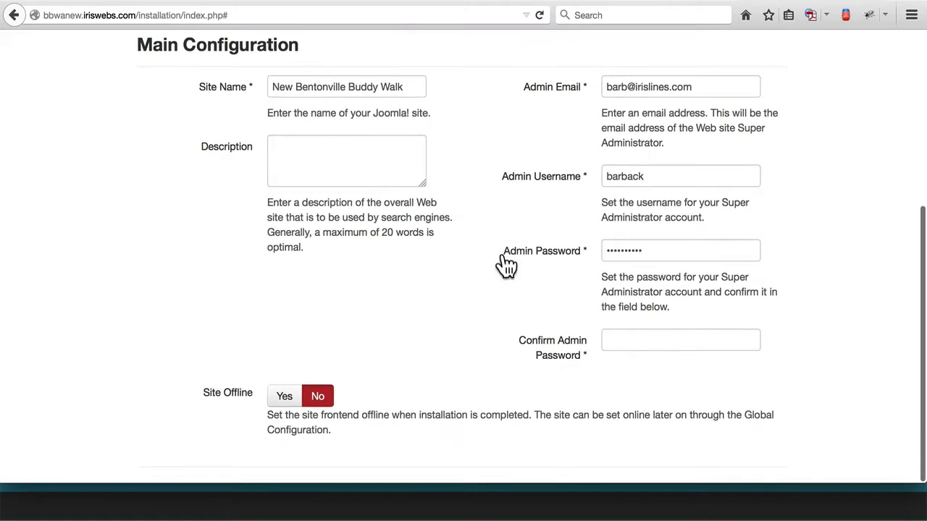
left_click(610, 344)
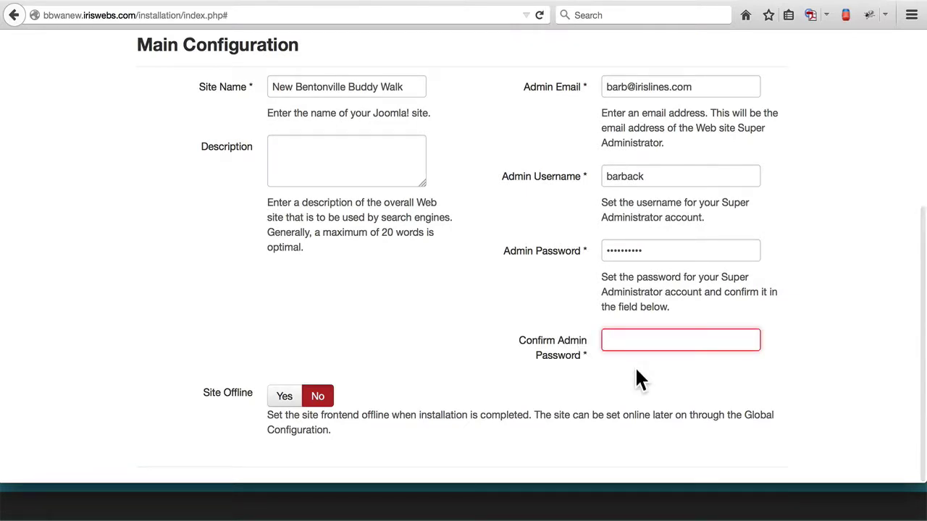
type("••••••••••")
key("Return")
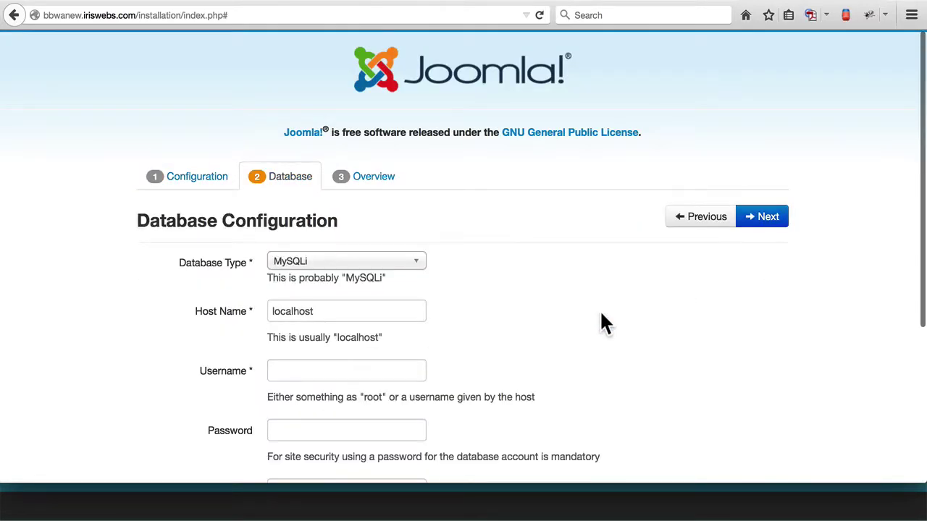
Set both the username and the database name to iriswebs_bbwaNEW in the installer's database configuration
scroll(551, 342, "down", 3)
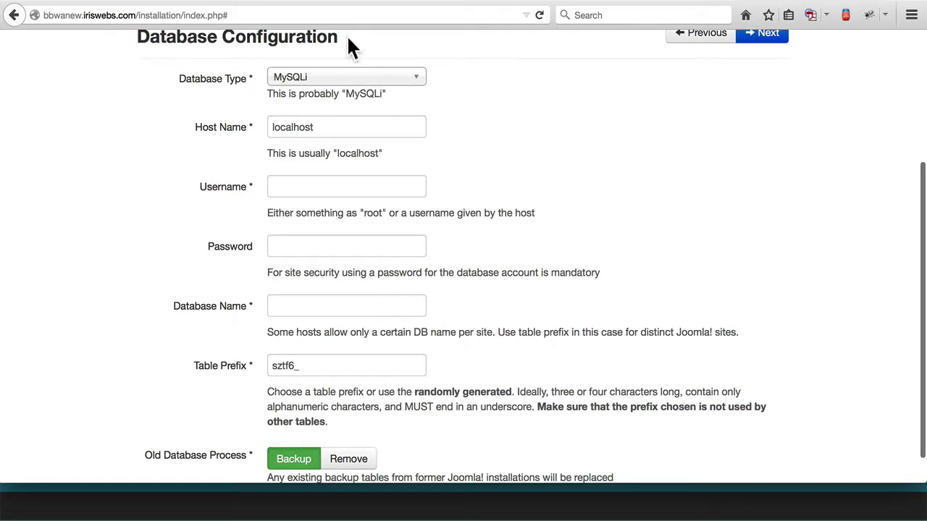
scroll(512, 198, "down", 1)
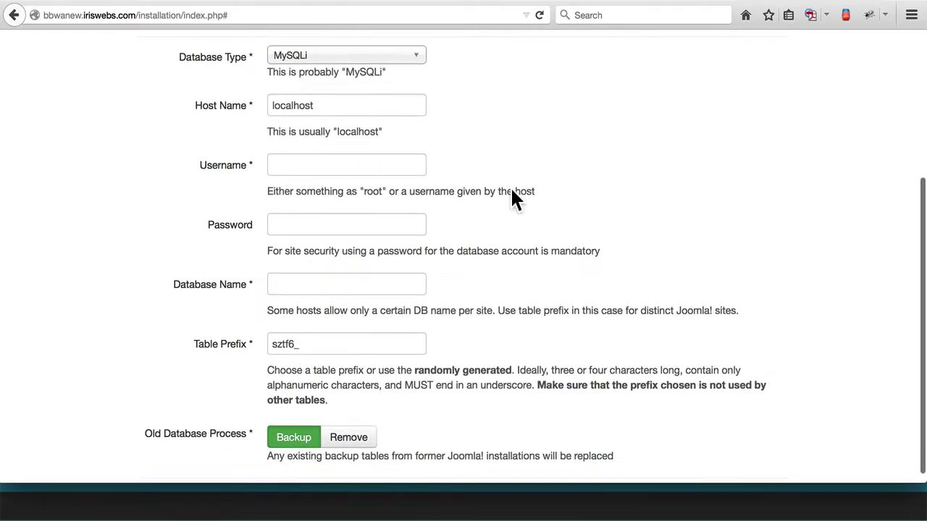
left_click(276, 166)
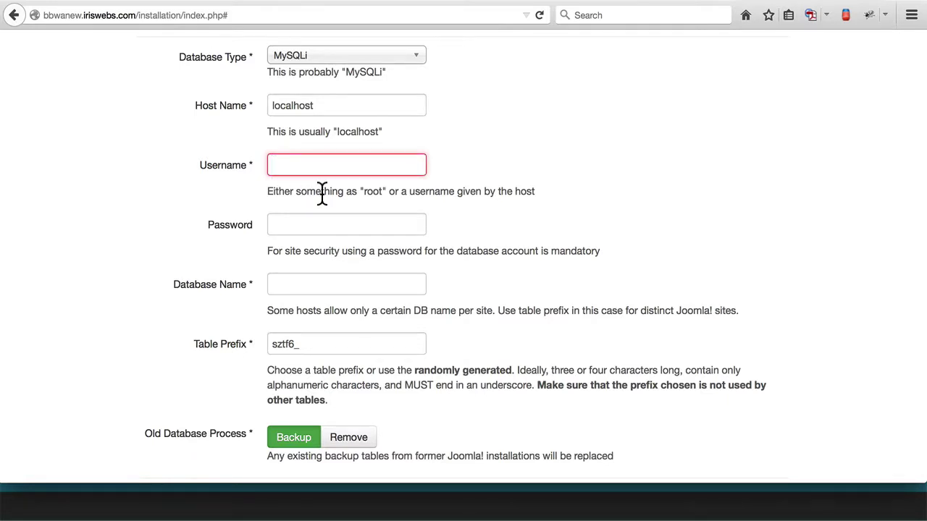
type("iriswebs")
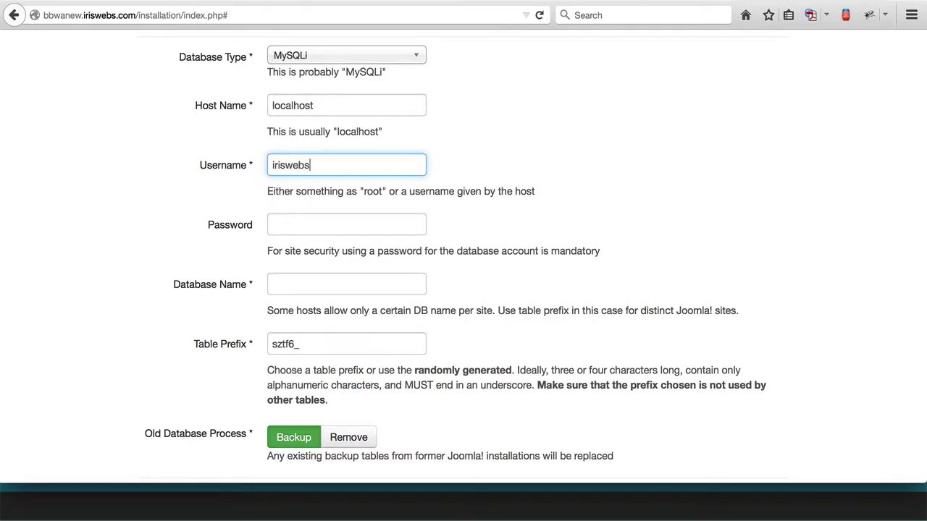
type("_bbwaNEW")
double_click(297, 167)
key("ctrl+c")
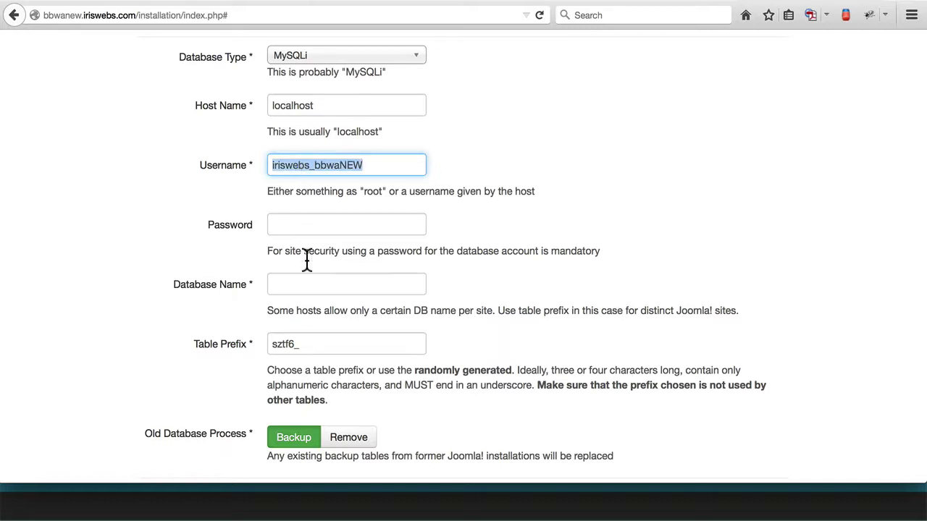
left_click(281, 284)
key("ctrl+v")
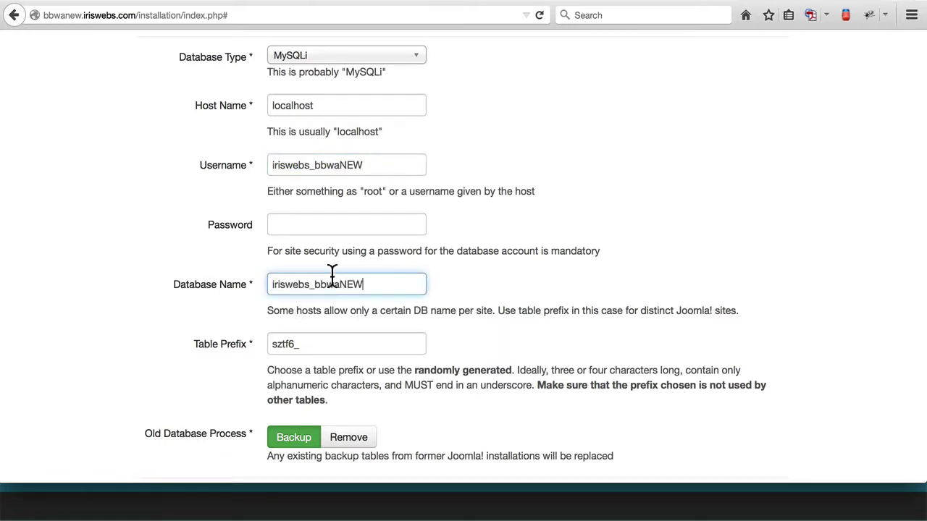
Enter the database password and submit the database configuration to continue to the installation overview
left_click(282, 225)
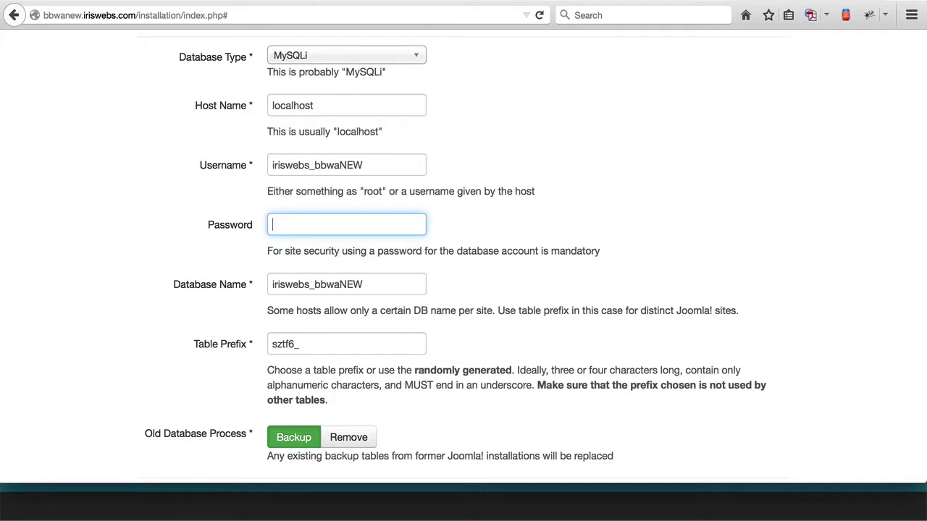
type("**********")
scroll(457, 282, "down", 1)
scroll(633, 267, "up", 4)
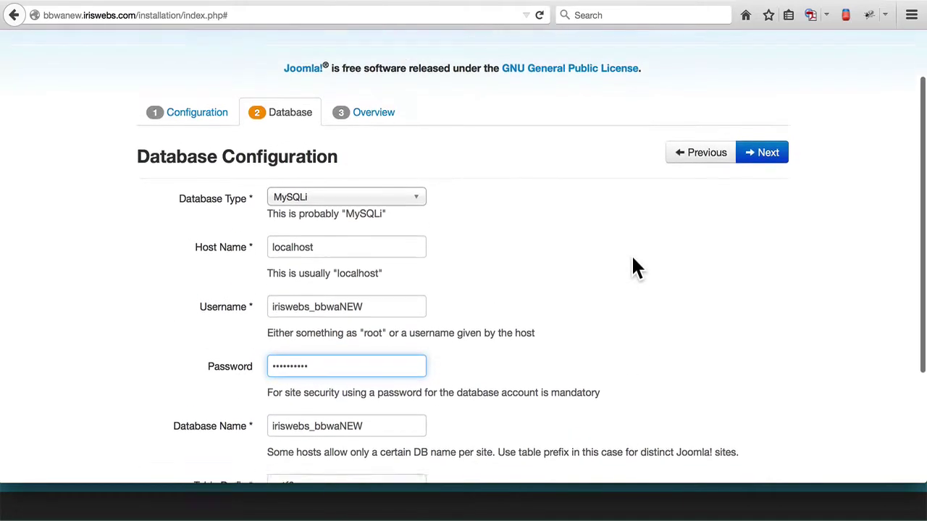
left_click(773, 175)
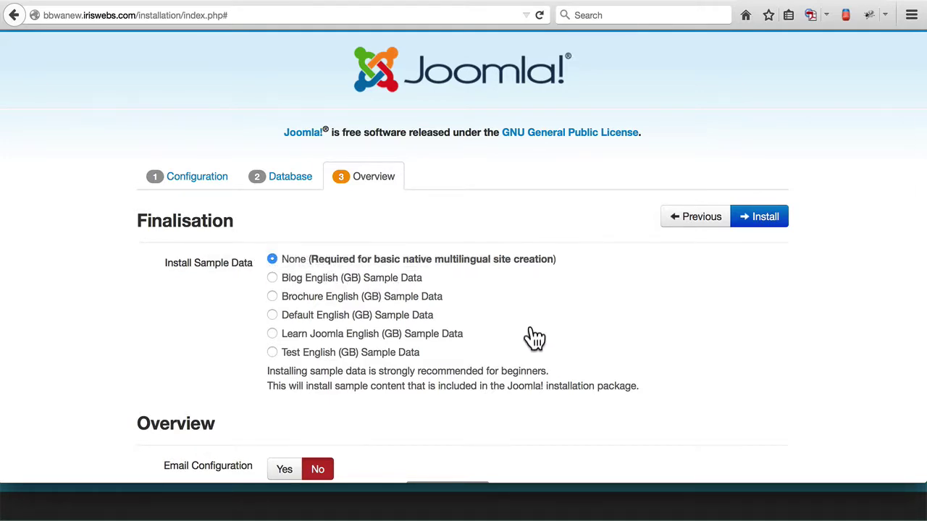
Review the main and database configuration summaries, the pre-installation check and the recommended PHP settings
scroll(534, 337, "down", 3)
scroll(530, 323, "down", 4)
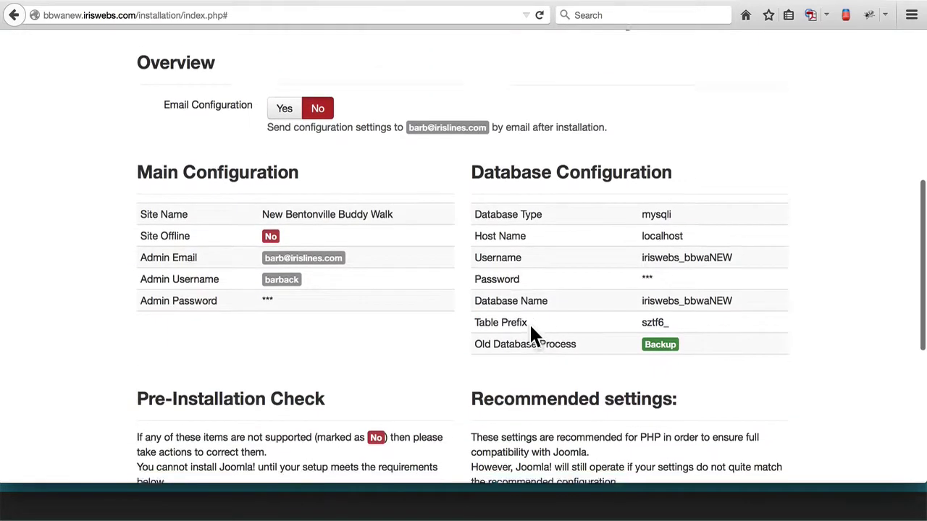
scroll(529, 322, "down", 3)
scroll(531, 328, "down", 4)
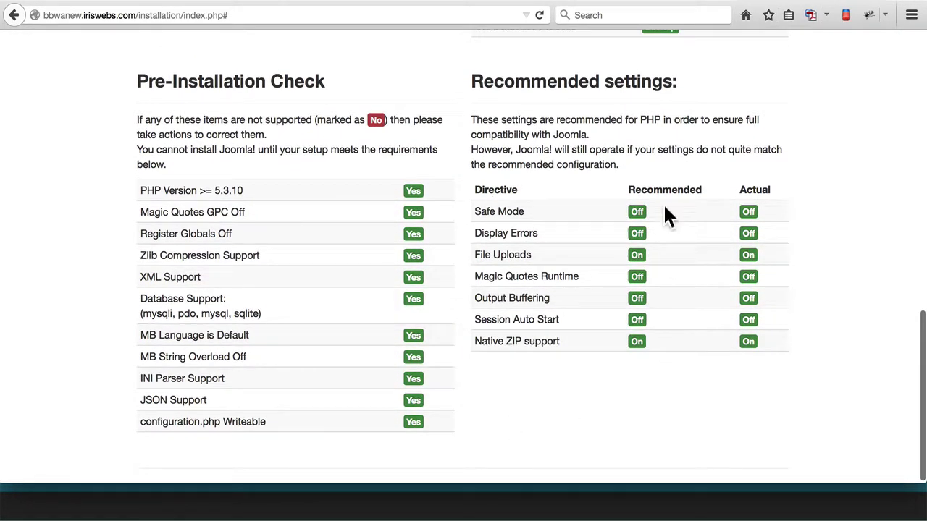
scroll(367, 192, "up", 2)
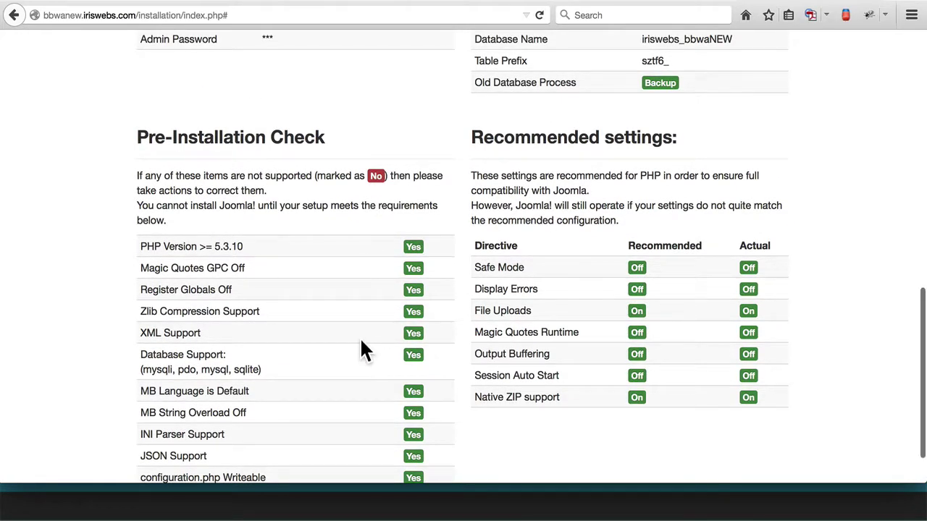
scroll(361, 342, "up", 6)
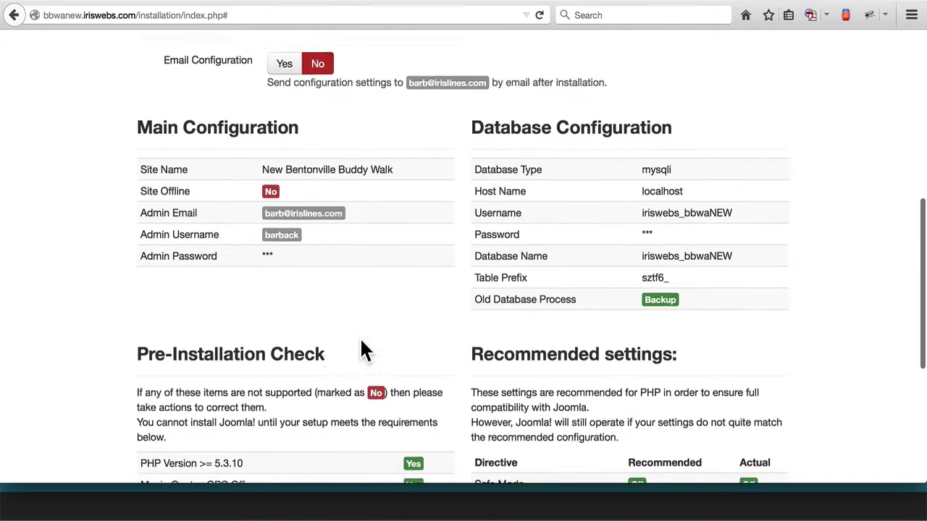
scroll(362, 342, "up", 2)
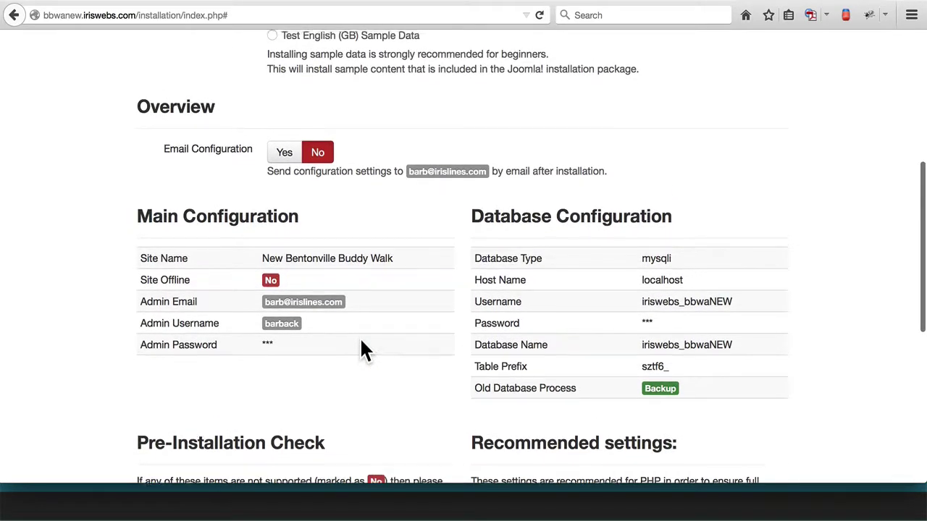
scroll(364, 350, "up", 6)
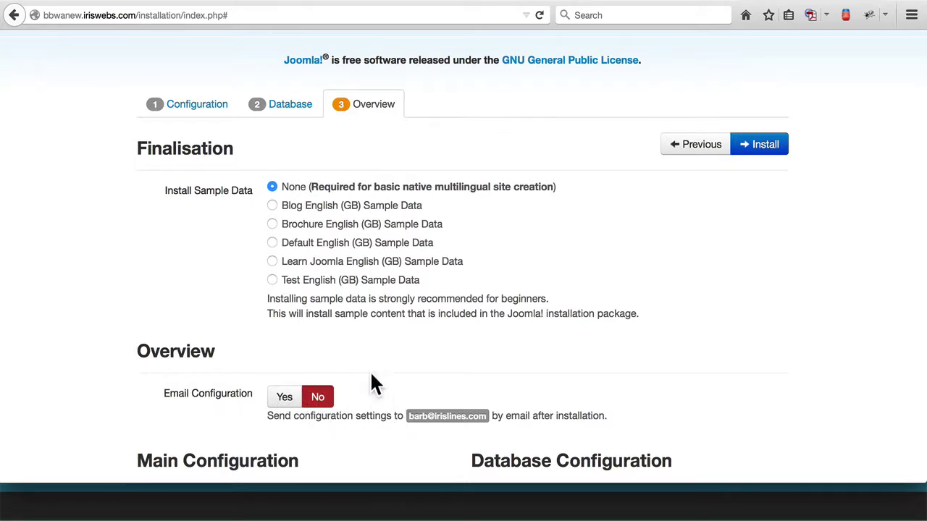
Install Joomla without sample data and remove the installation folder from the site
left_click(767, 150)
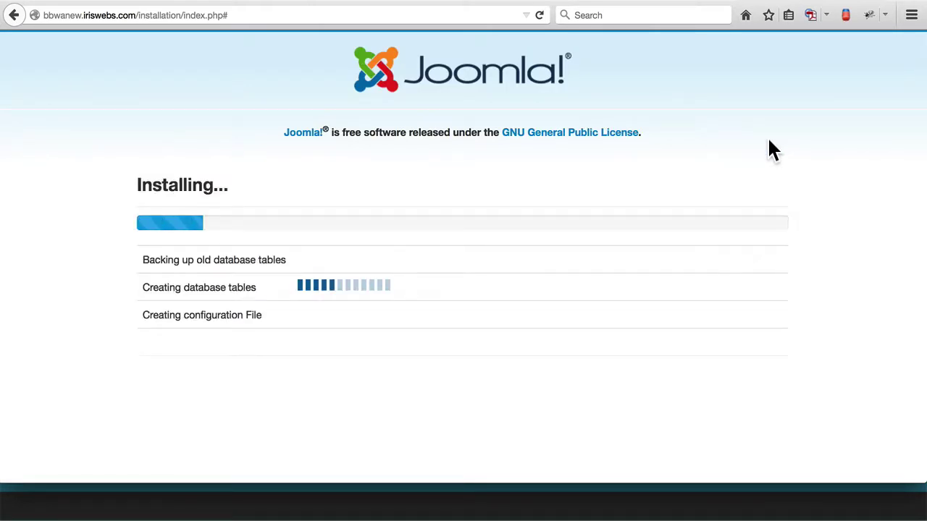
scroll(611, 289, "down", 1)
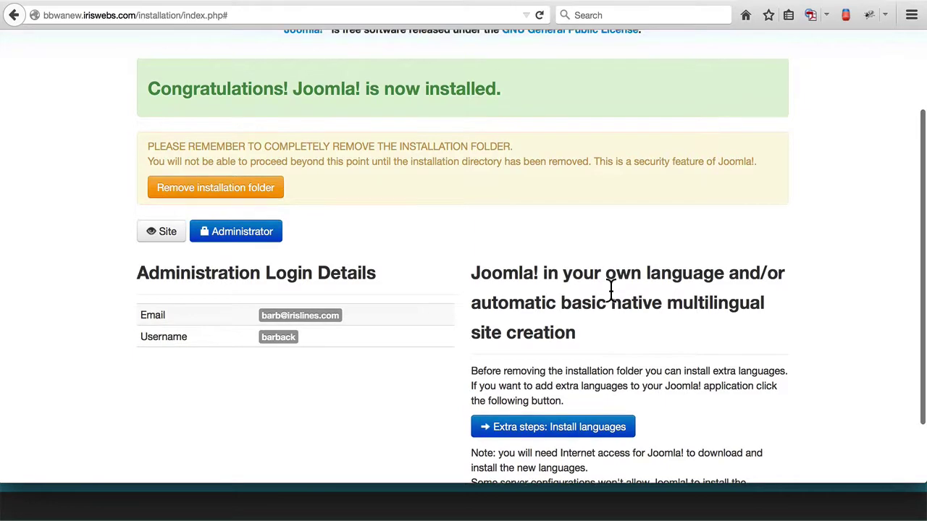
scroll(611, 289, "up", 2)
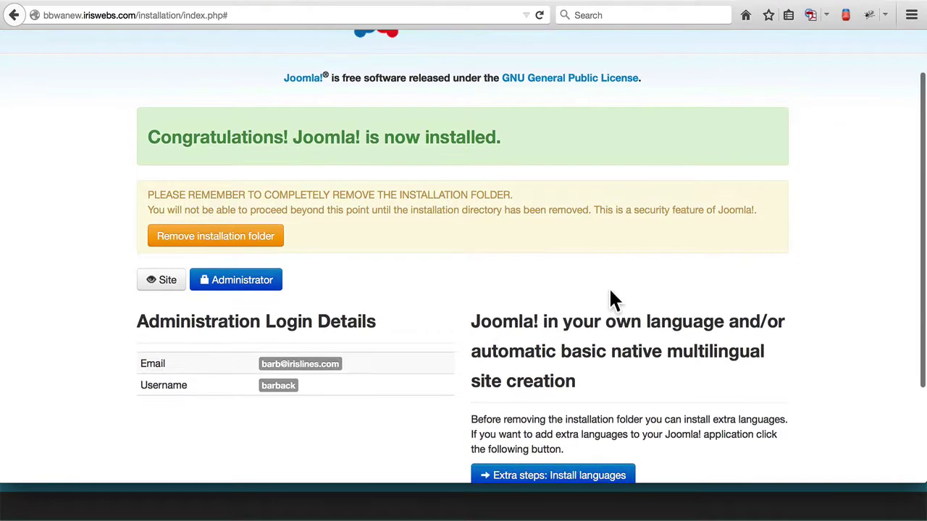
left_click(224, 242)
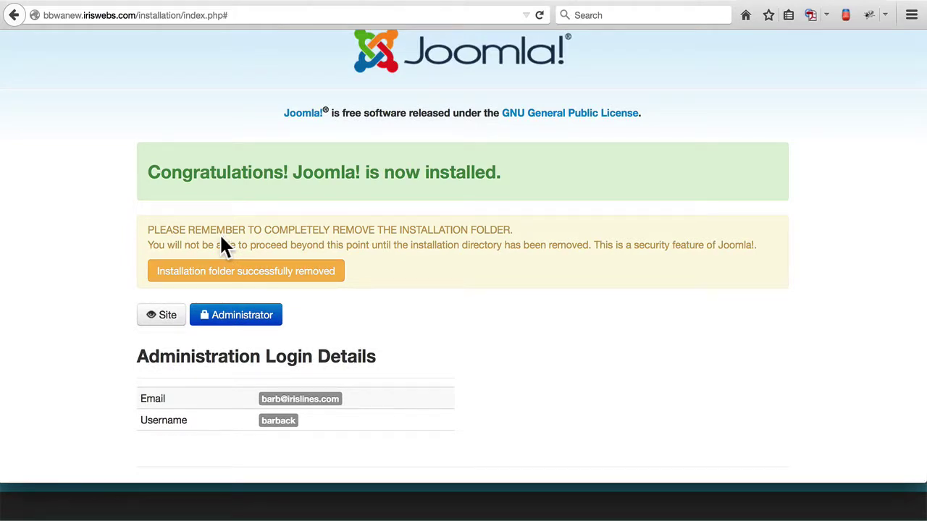
Open the new site's front end, and load its administrator login page at bbwanew.iriswebs.com/administrator
left_click(168, 323)
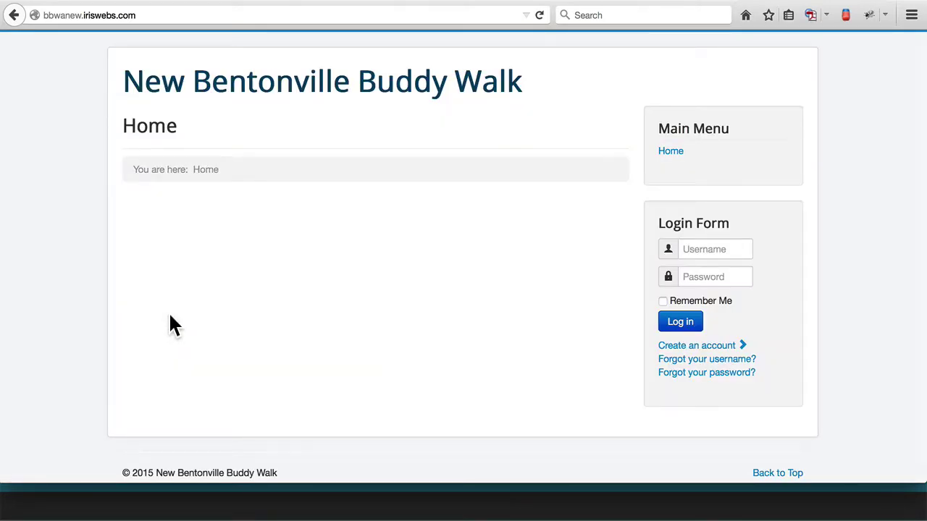
left_click(137, 15)
left_click(137, 15)
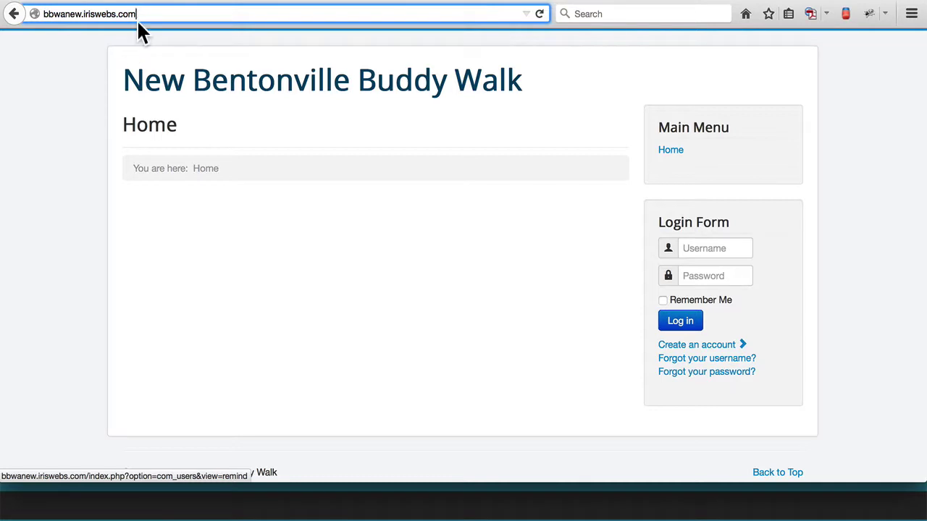
type("/administ")
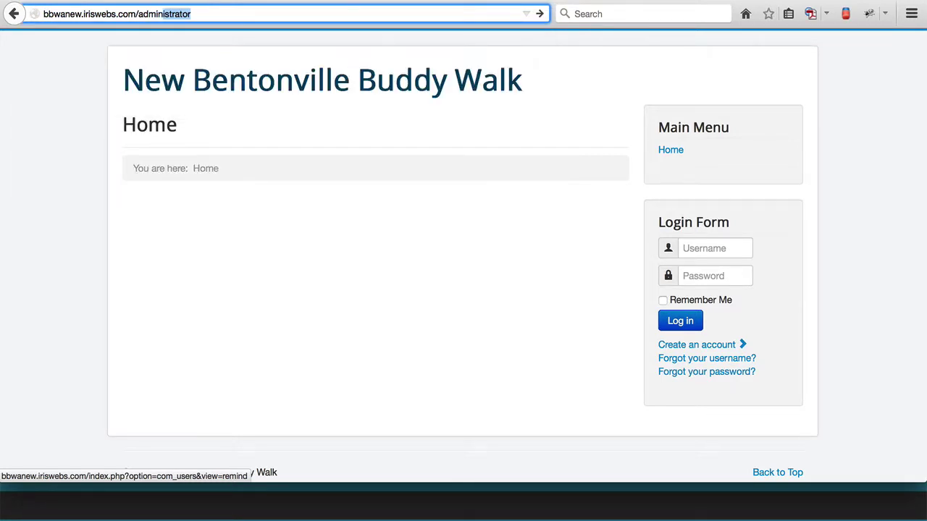
type("rator")
key("Return")
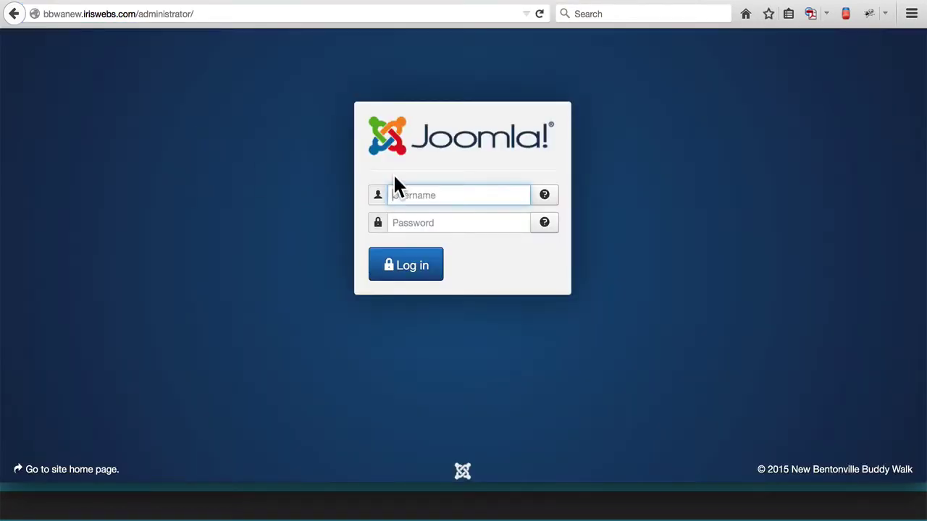
Log in to the Joomla administrator area with the Super Administrator's username and admin password
type("barback")
key("Tab")
type("••")
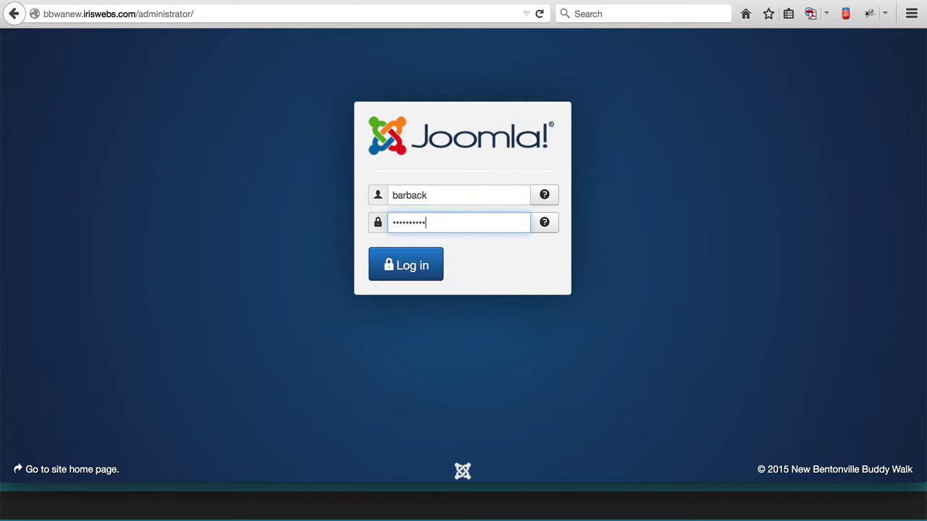
type("••••••••")
left_click(408, 269)
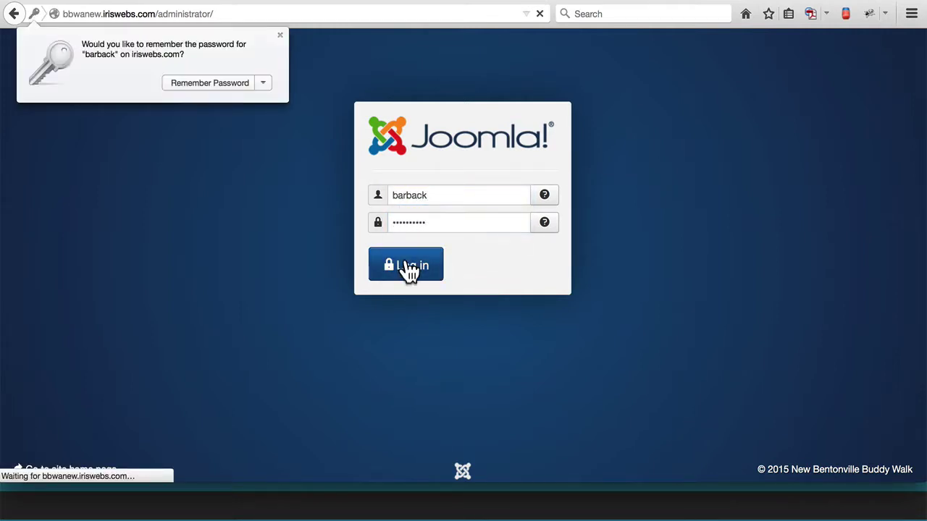
scroll(391, 213, "down", 3)
scroll(391, 213, "up", 3)
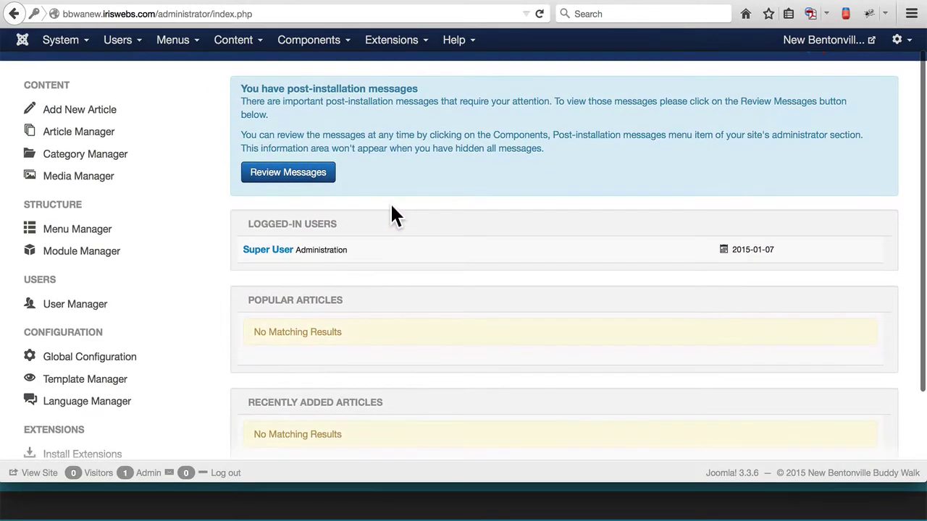
scroll(390, 202, "up", 1)
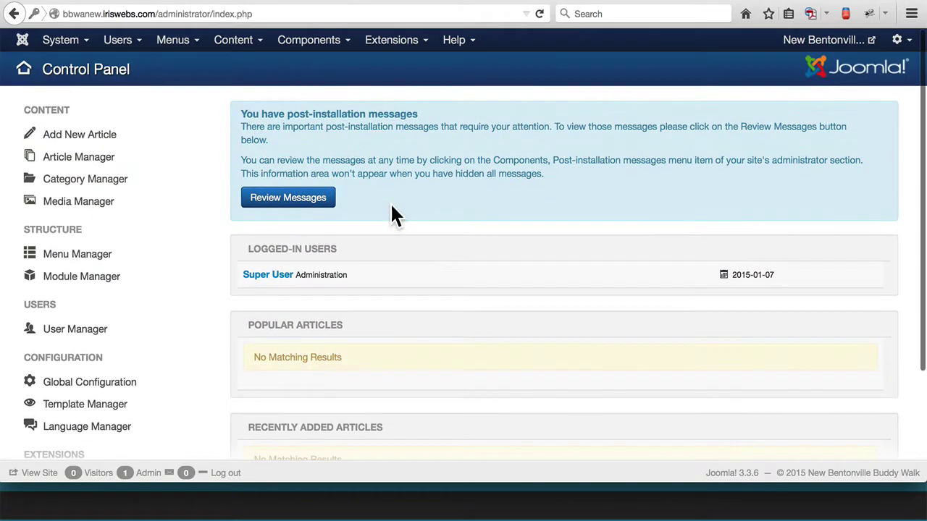
scroll(390, 202, "down", 1)
scroll(390, 202, "up", 1)
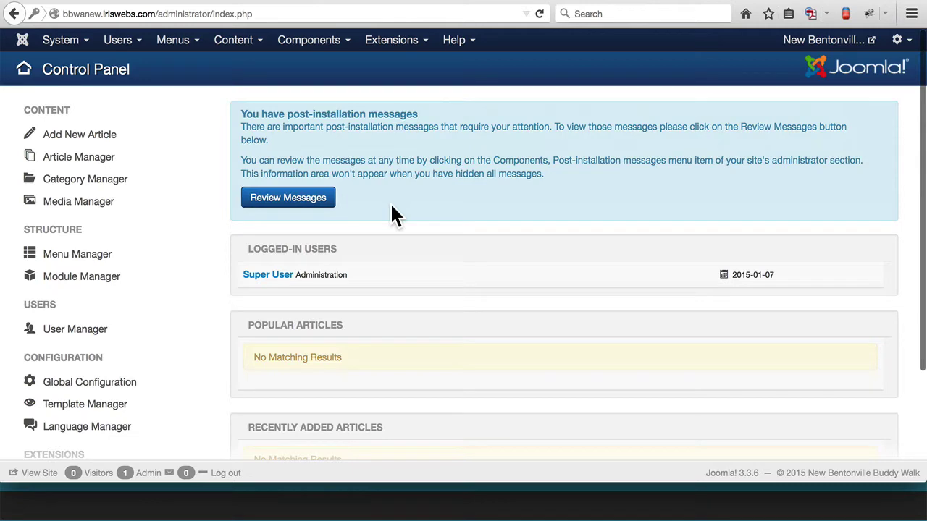